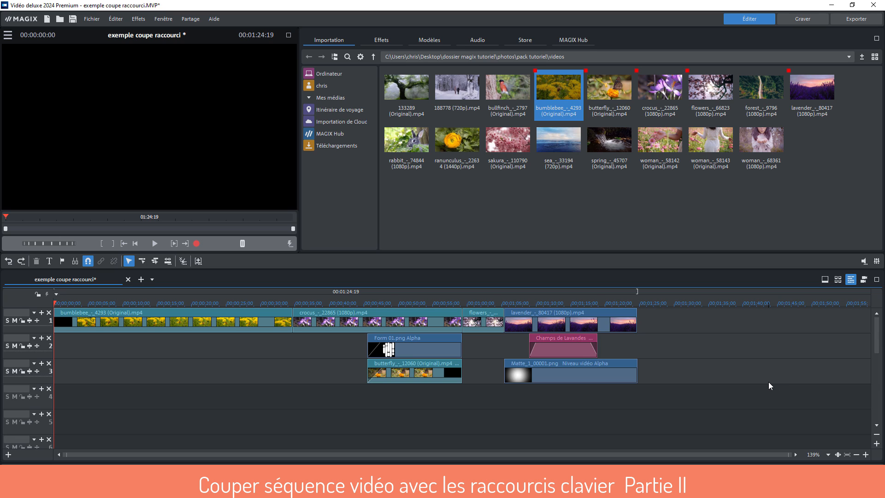
Play the bumblebee clip from 00:00:13:13 for a few seconds and stop the playback.
{"action": "left_click", "coordinate": [147, 302]}
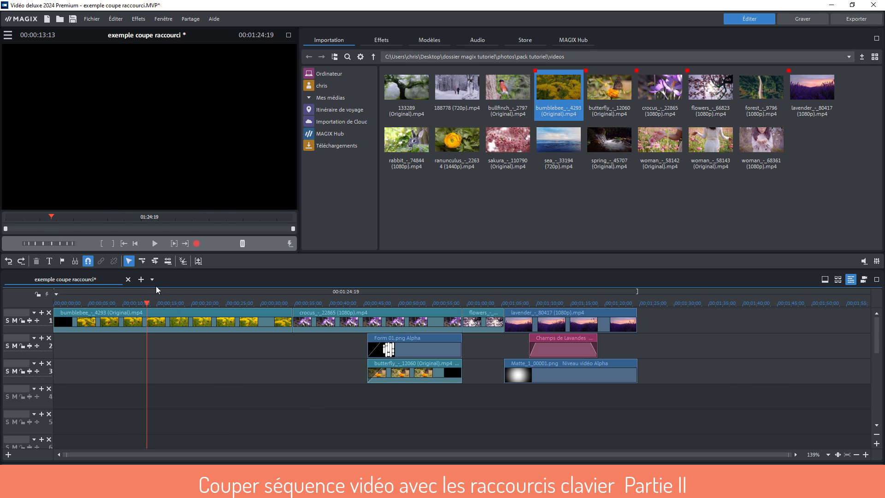
{"action": "left_click", "coordinate": [159, 245]}
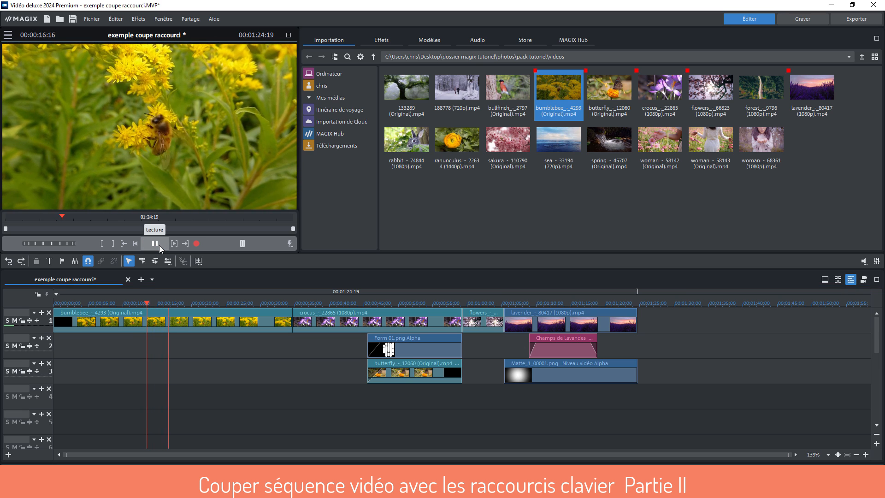
{"action": "left_click", "coordinate": [159, 245]}
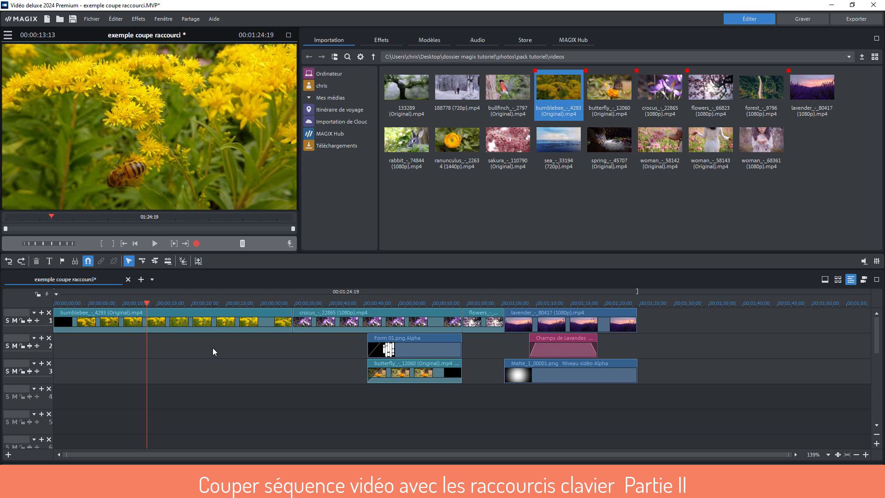
Put the bumblebee clip's video and audio on separate tracks.
{"action": "left_click", "coordinate": [205, 319]}
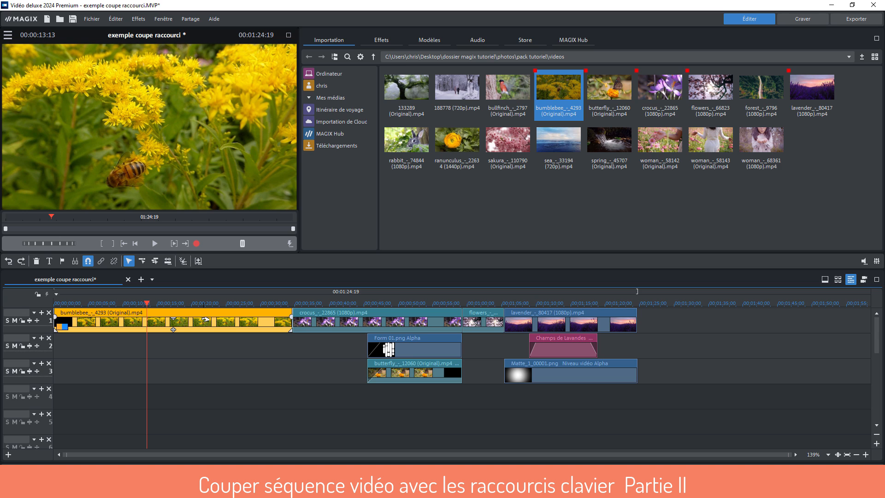
{"action": "right_click", "coordinate": [205, 319]}
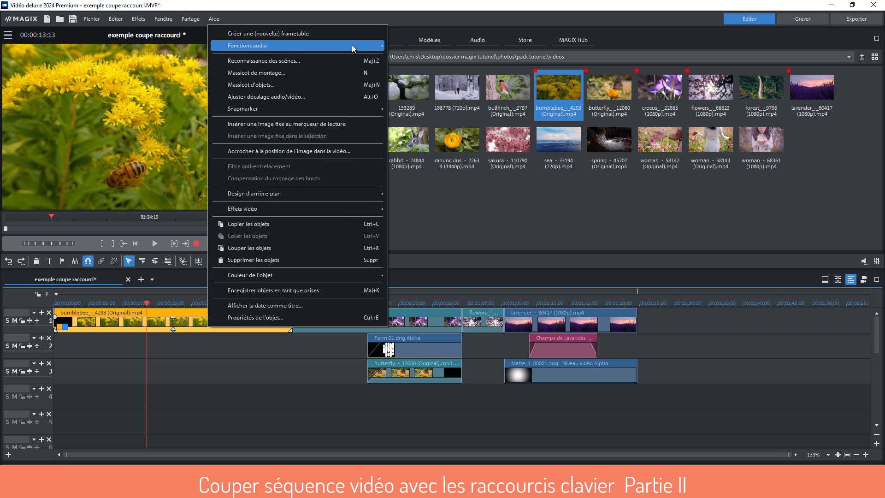
{"action": "mouse_move", "coordinate": [352, 45]}
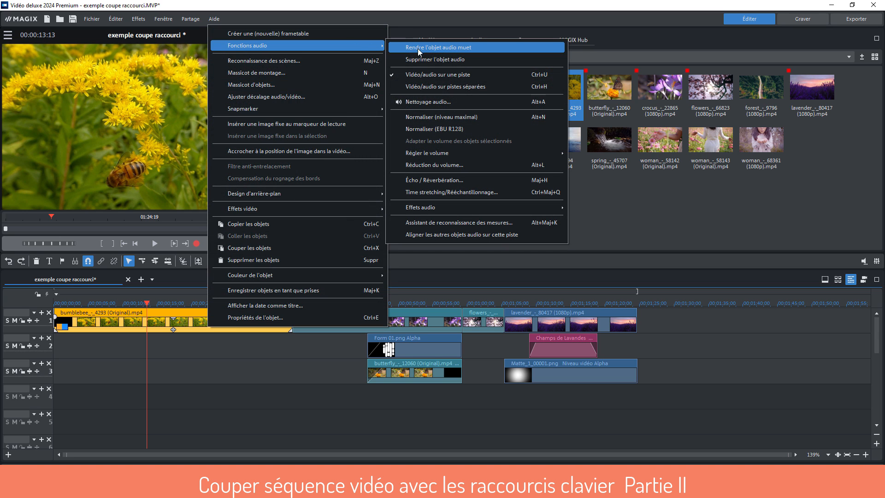
{"action": "left_click", "coordinate": [444, 60]}
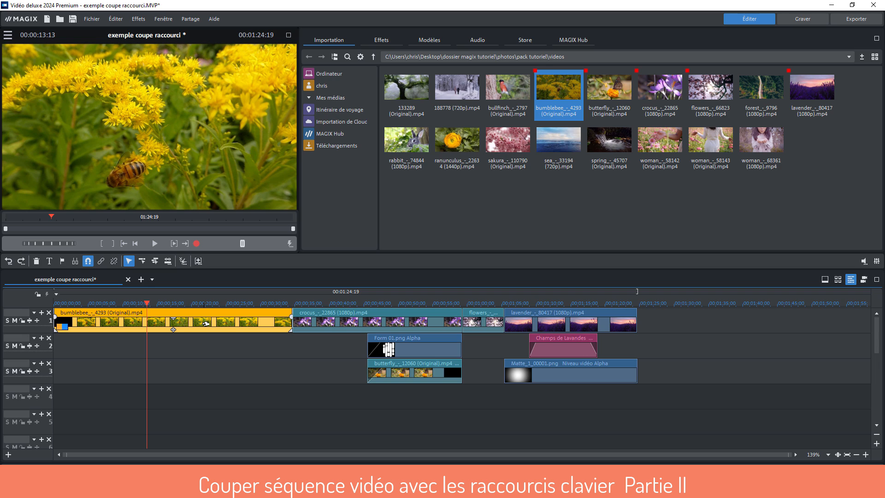
{"action": "key", "text": "ctrl+h"}
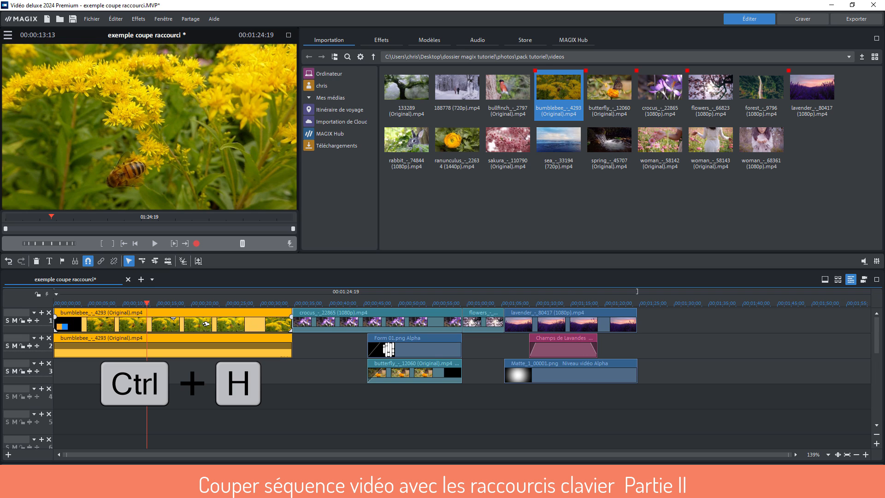
Ungroup the bumblebee clip's video and audio, and delete only the audio object on track 2.
{"action": "left_click", "coordinate": [201, 348]}
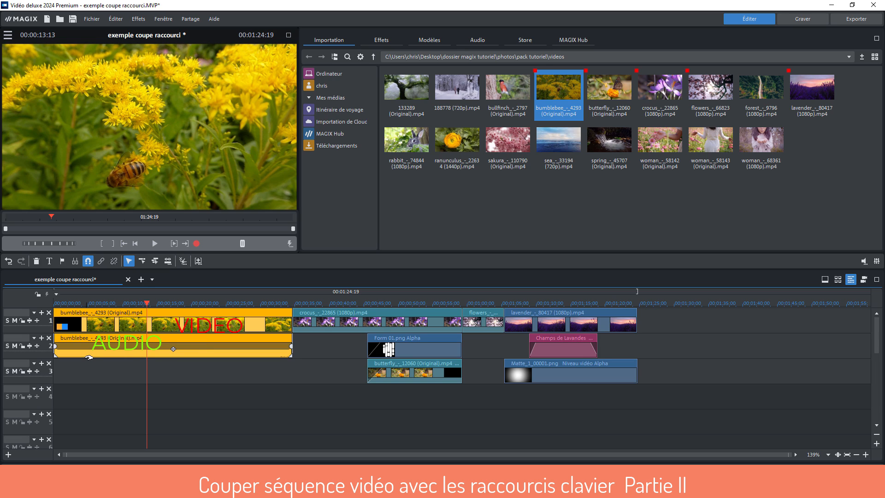
{"action": "left_click", "coordinate": [214, 378]}
{"action": "left_click", "coordinate": [212, 342]}
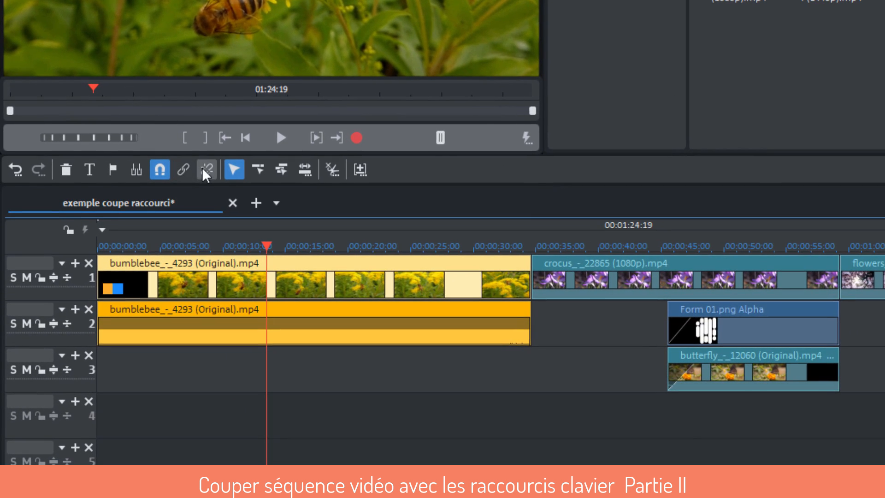
{"action": "left_click", "coordinate": [206, 169]}
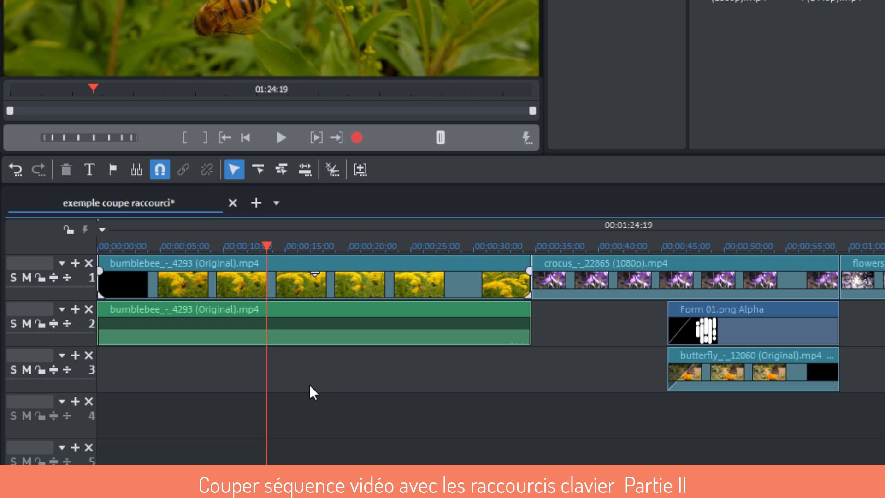
{"action": "left_click", "coordinate": [372, 328]}
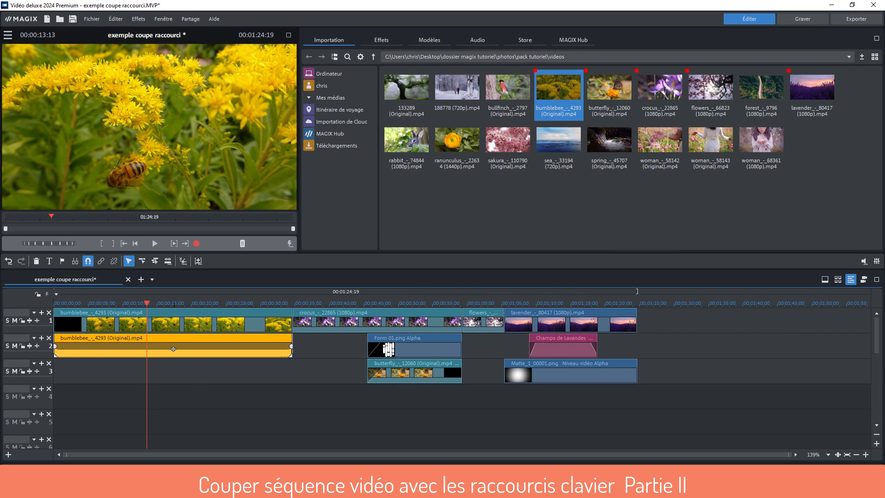
{"action": "key", "text": "Delete"}
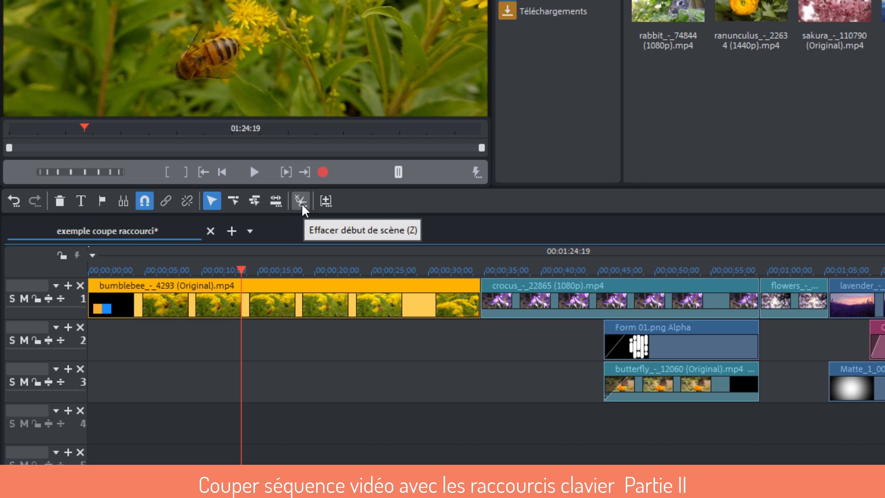
Split the bumblebee clip on track 1 at 00:00:13:13, about 22 seconds, about 5 seconds and 00:00:29:01.
{"action": "left_click", "coordinate": [301, 203]}
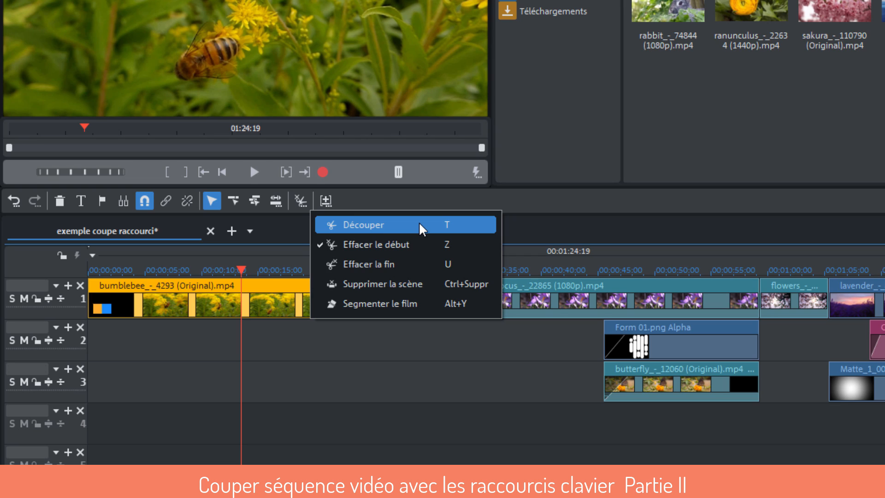
{"action": "left_click", "coordinate": [419, 226]}
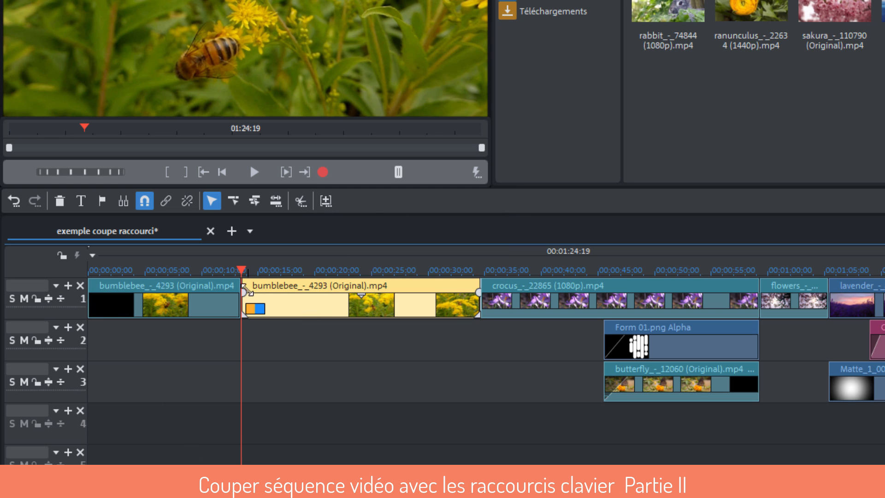
{"action": "mouse_move", "coordinate": [242, 273]}
{"action": "left_mouse_down"}
{"action": "mouse_move", "coordinate": [182, 273]}
{"action": "mouse_move", "coordinate": [341, 280]}
{"action": "left_mouse_up"}
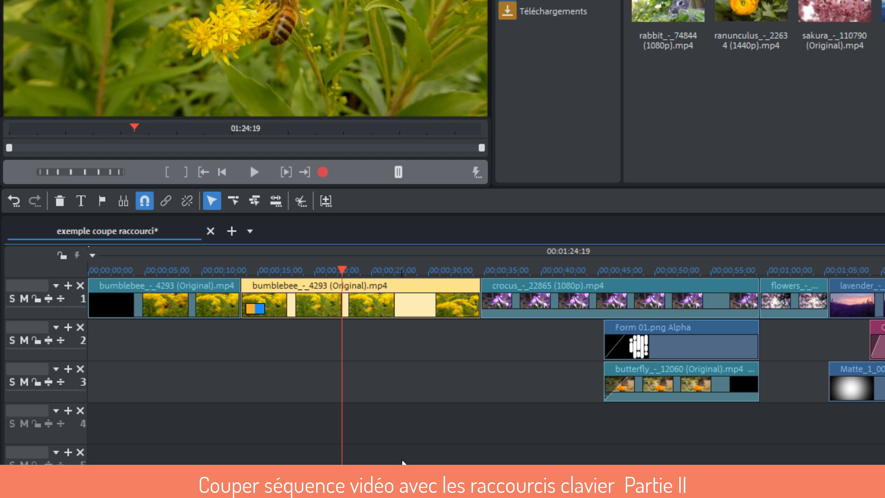
{"action": "key", "text": "t"}
{"action": "left_click", "coordinate": [145, 271]}
{"action": "key", "text": "t"}
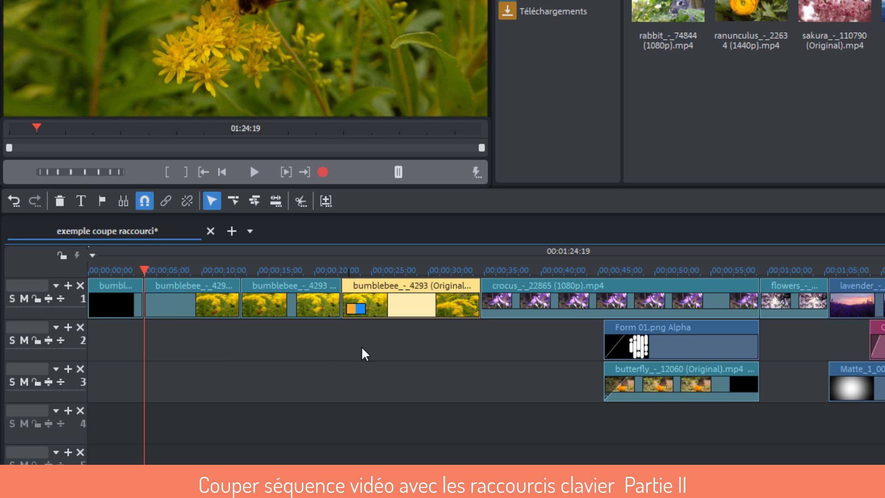
{"action": "left_click", "coordinate": [417, 270]}
{"action": "key", "text": "t"}
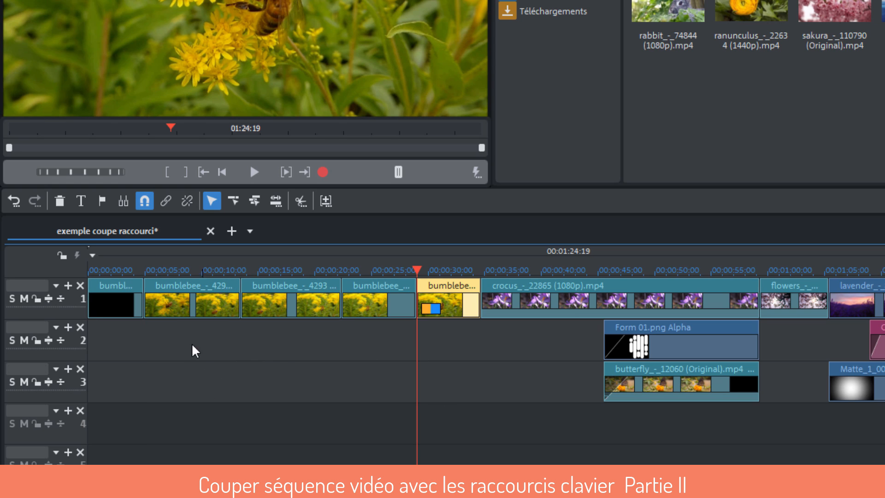
Delete the first and third segments of the split bumblebee clip, leaving the gaps open.
{"action": "left_click", "coordinate": [129, 308]}
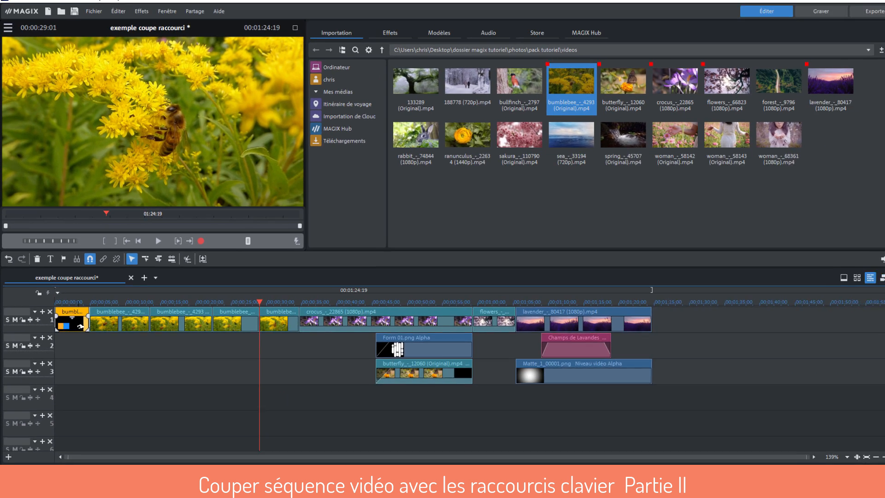
{"action": "key", "text": "Delete"}
{"action": "left_click", "coordinate": [178, 326]}
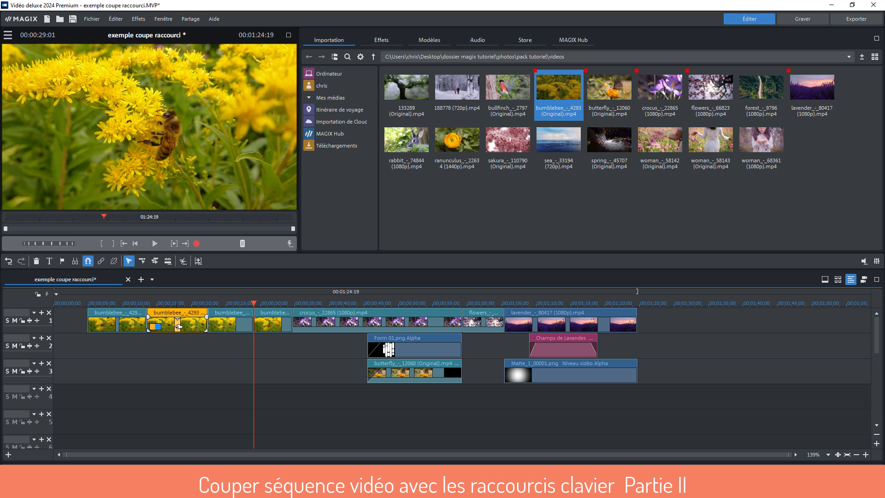
{"action": "key", "text": "Delete"}
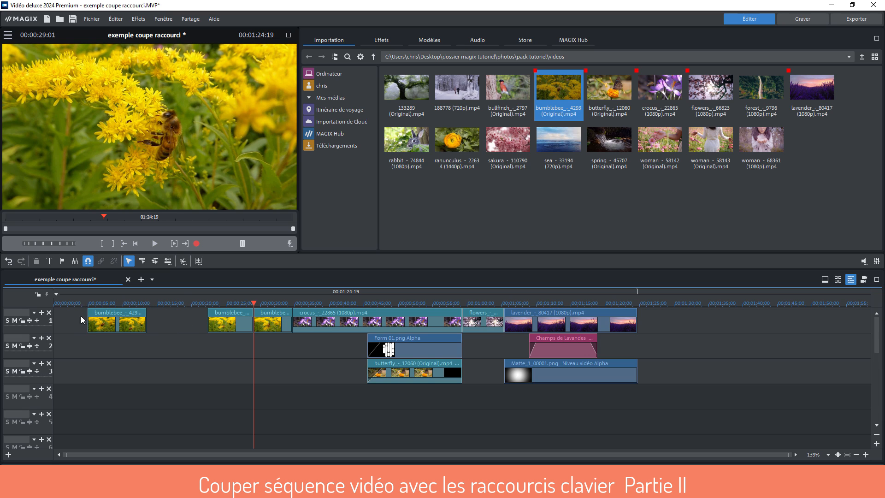
Split the crocus clip at 00:00:45:13 and delete its front part.
{"action": "left_click", "coordinate": [367, 304]}
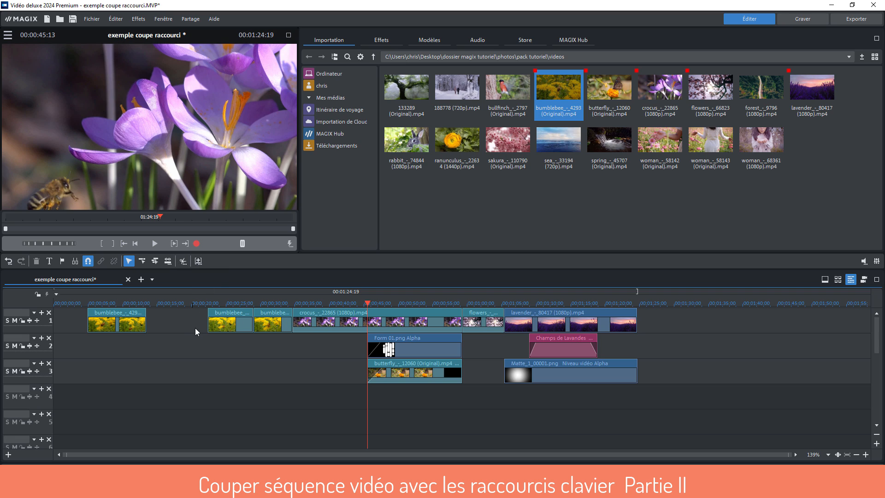
{"action": "key", "text": "t"}
{"action": "left_click", "coordinate": [317, 325]}
{"action": "key", "text": "Delete"}
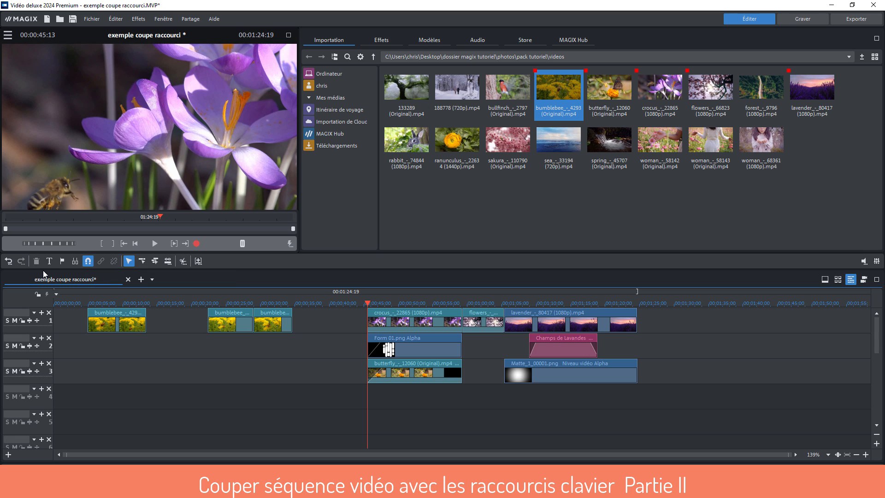
Undo the segment deletions and all splits on track 1 back to the whole bumblebee and crocus clips, and clear the selection.
{"action": "left_click", "coordinate": [8, 261]}
{"action": "left_click", "coordinate": [7, 261]}
{"action": "left_click", "coordinate": [8, 261]}
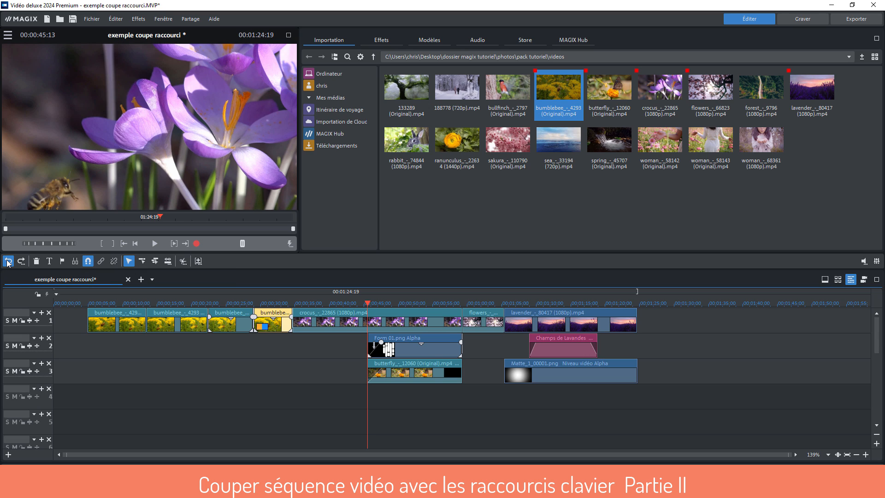
{"action": "left_click", "coordinate": [7, 261]}
{"action": "left_click", "coordinate": [8, 261]}
{"action": "left_click", "coordinate": [8, 261]}
{"action": "left_click", "coordinate": [8, 262]}
{"action": "left_click", "coordinate": [8, 262]}
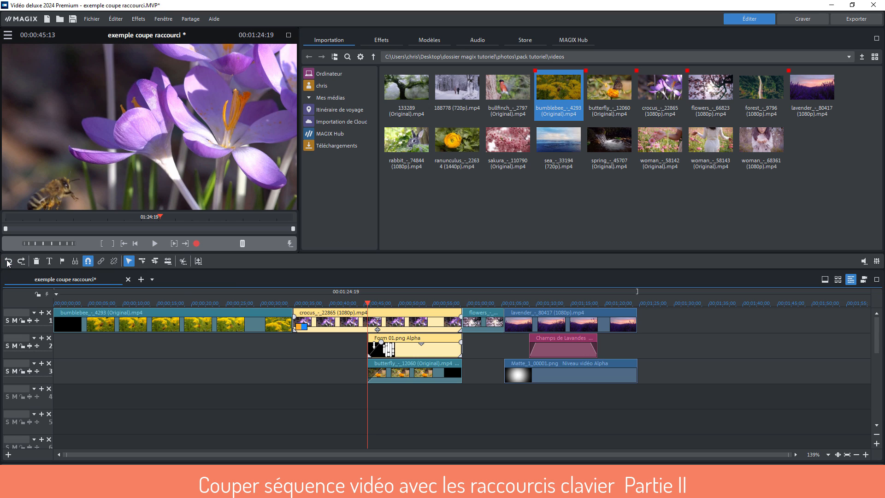
{"action": "left_click", "coordinate": [222, 405]}
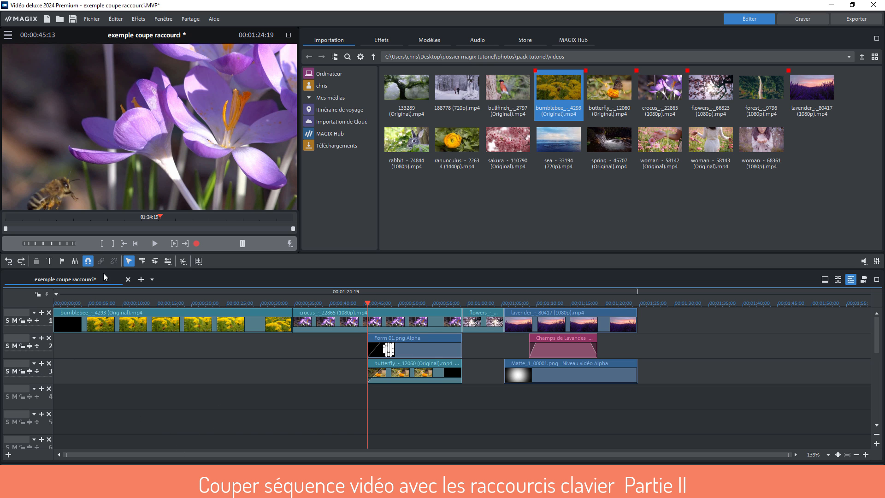
Try the single-track and all-tracks mouse modes on the bumblebee clip, and deselect it.
{"action": "left_click", "coordinate": [142, 261]}
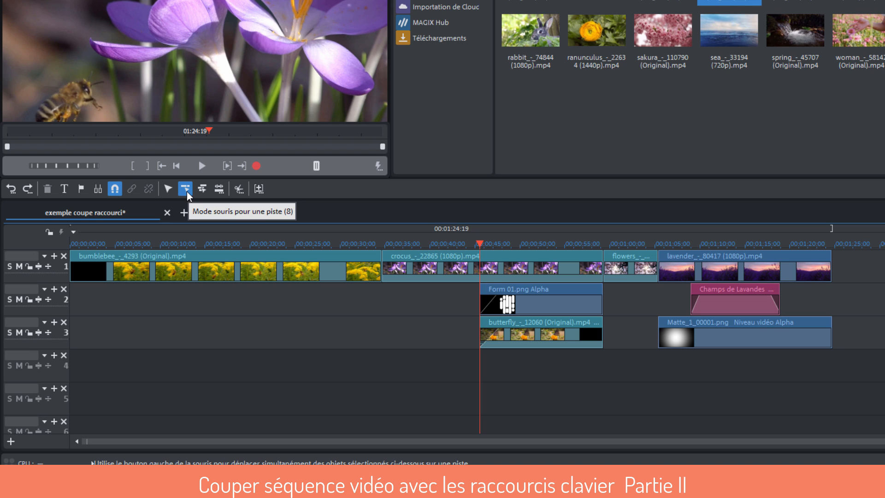
{"action": "left_click_drag", "start_coordinate": [224, 270], "coordinate": [197, 276]}
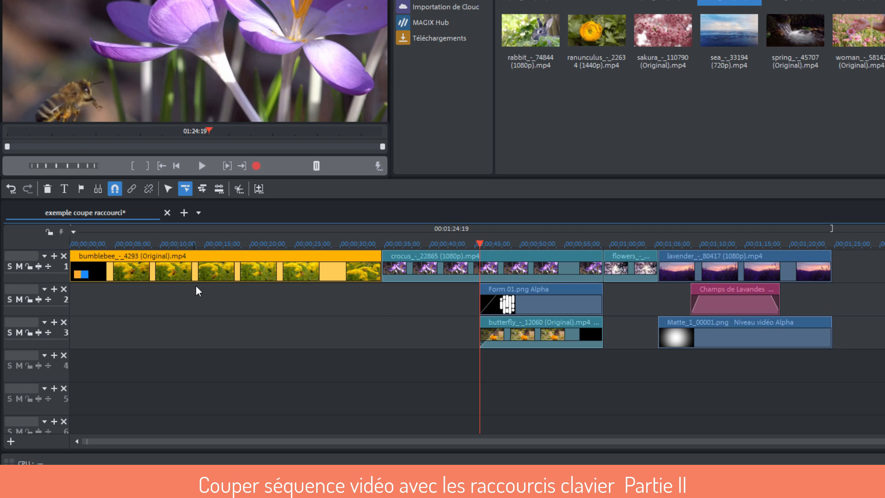
{"action": "left_click", "coordinate": [202, 189]}
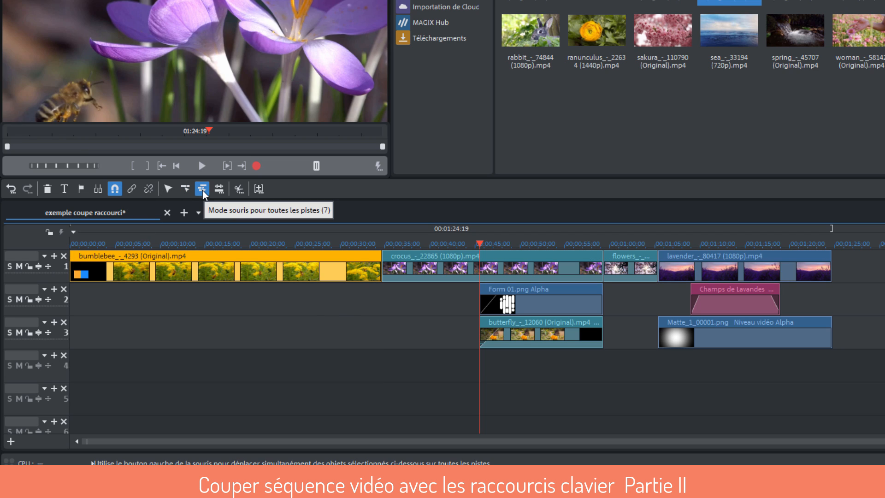
{"action": "left_click_drag", "start_coordinate": [182, 267], "coordinate": [111, 266]}
{"action": "left_click", "coordinate": [104, 261]}
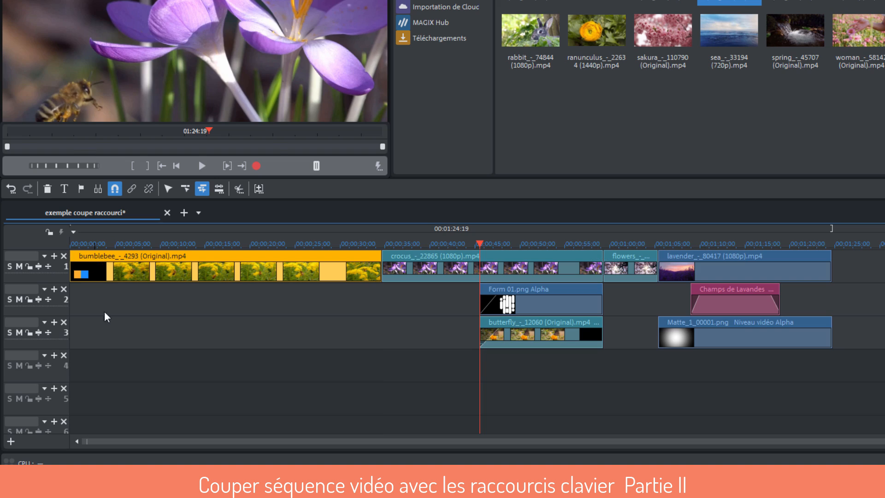
{"action": "left_click", "coordinate": [211, 370]}
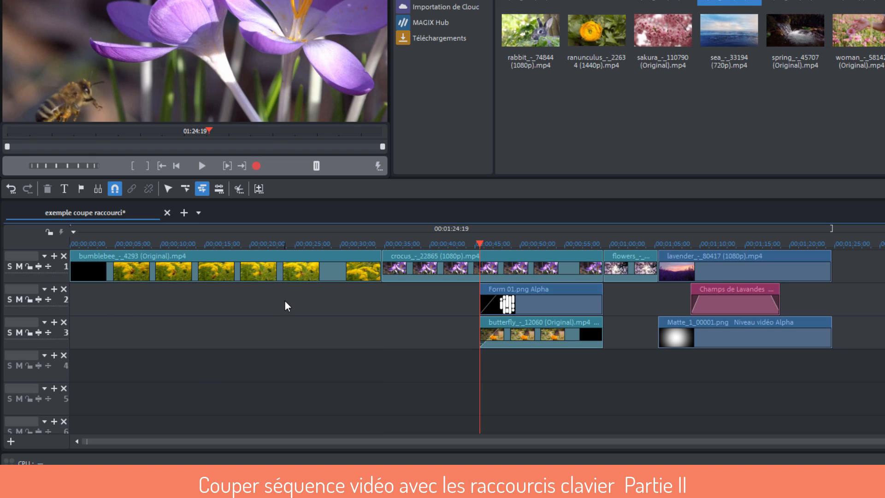
In single-track mouse mode, cut off the start of the bumblebee clip up to 00:00:12:23.
{"action": "left_click", "coordinate": [186, 189]}
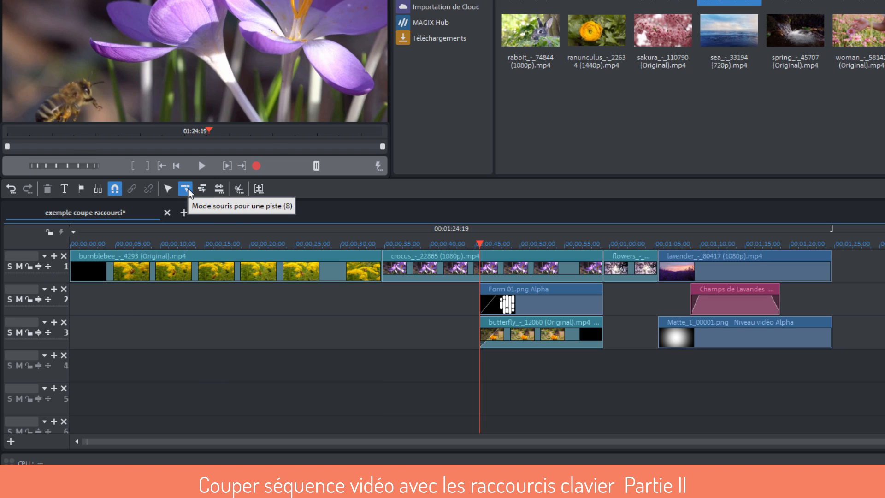
{"action": "left_click", "coordinate": [348, 274]}
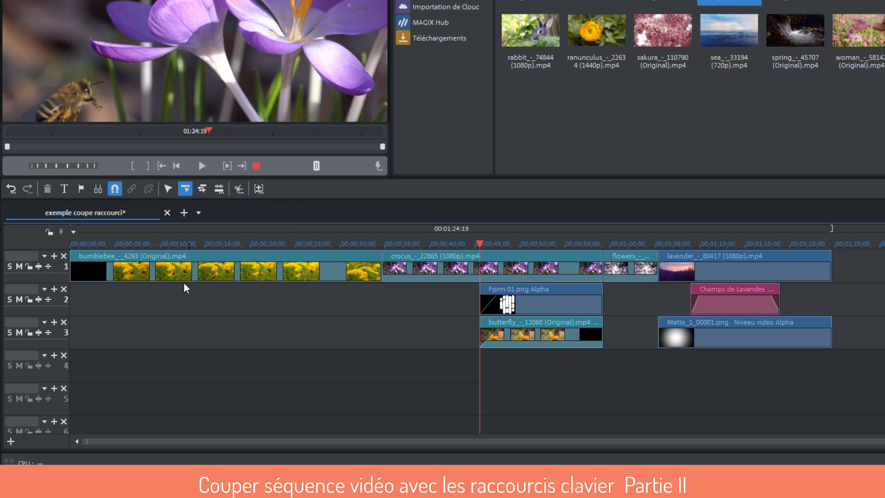
{"action": "left_click", "coordinate": [187, 247]}
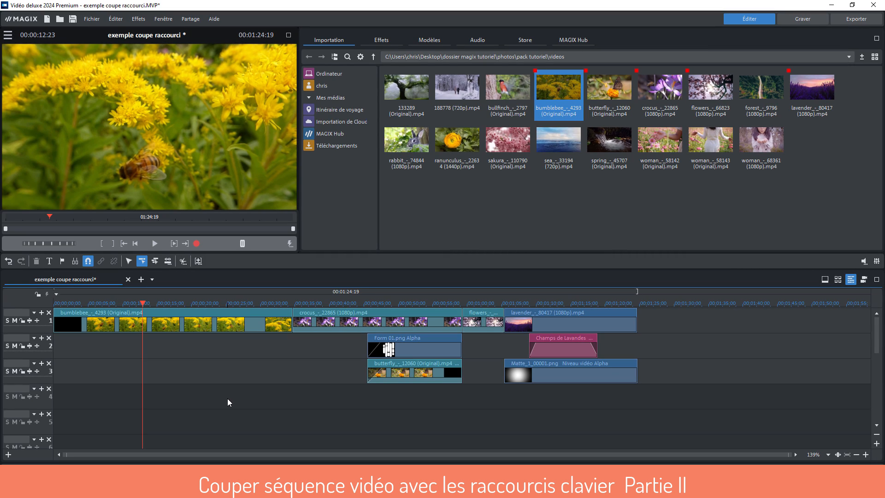
{"action": "key", "text": "z"}
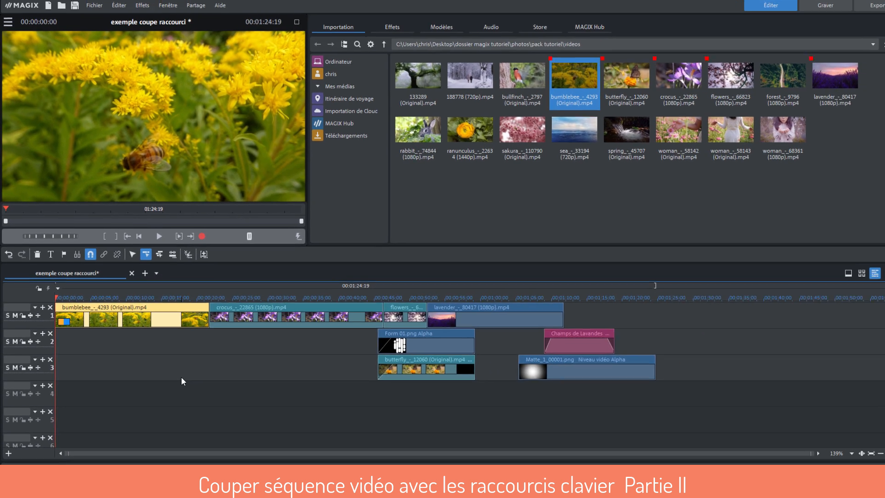
Undo the bumblebee clip's start trim and switch to the all-tracks mouse mode.
{"action": "key", "text": "ctrl+z"}
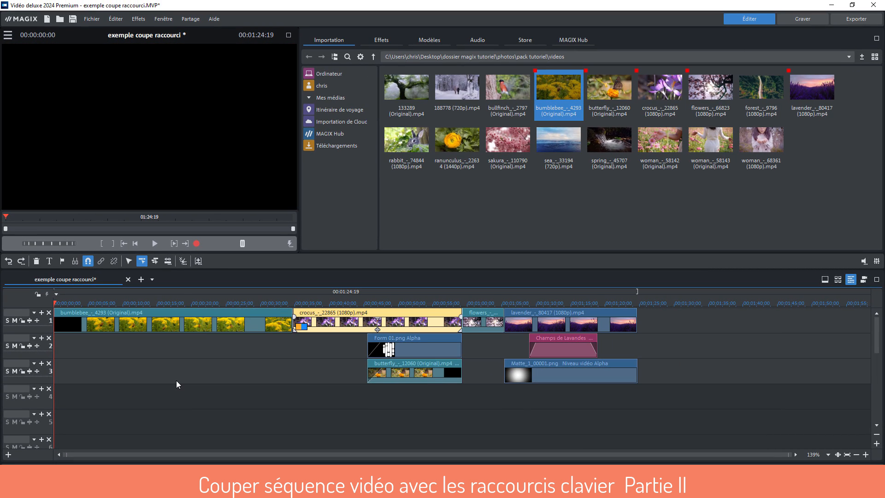
{"action": "left_click", "coordinate": [155, 259]}
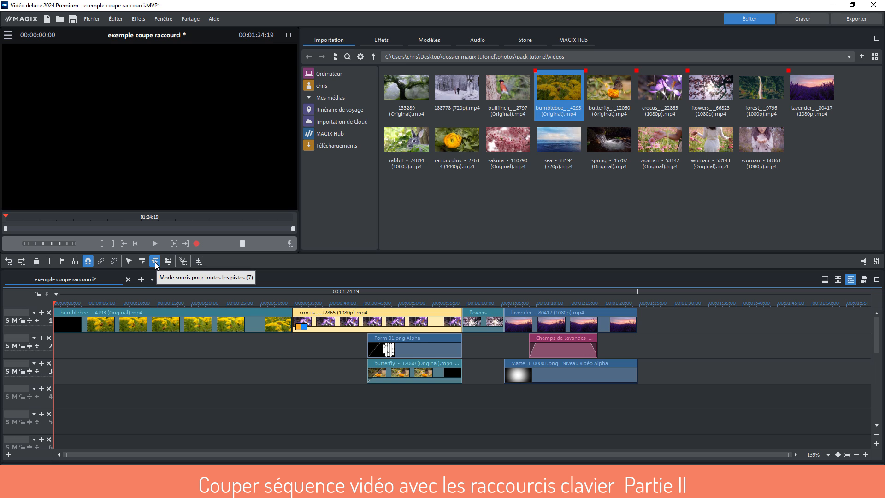
{"action": "left_click", "coordinate": [131, 261]}
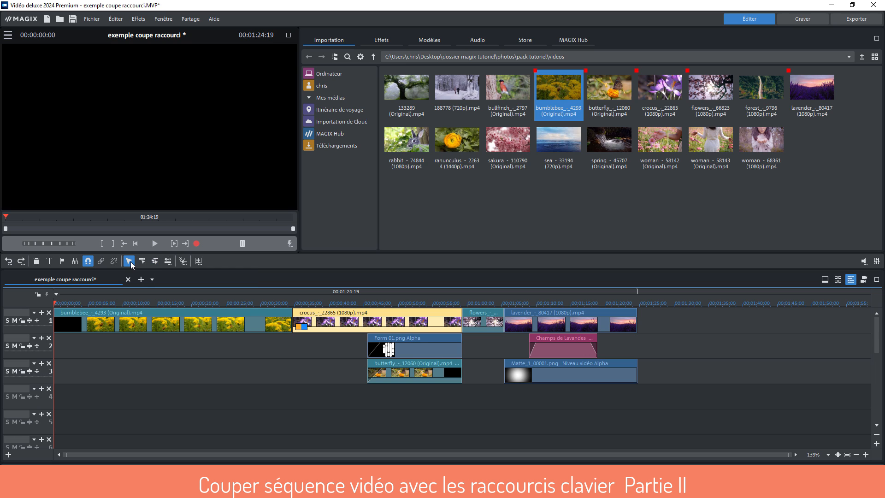
{"action": "left_click", "coordinate": [155, 260]}
Cut off the end of the bumblebee clip from 00:00:23:03 in all-tracks mode, and delete the flowers clip on track 1.
{"action": "key", "text": "u"}
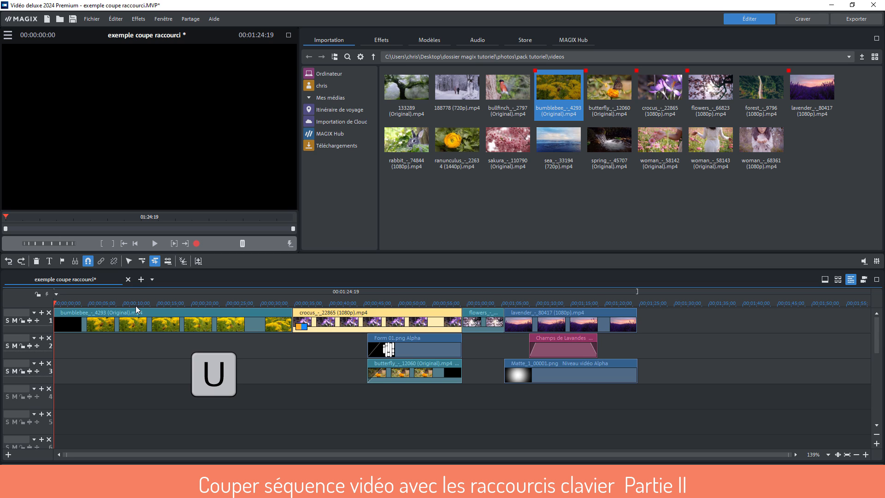
{"action": "left_click", "coordinate": [214, 305]}
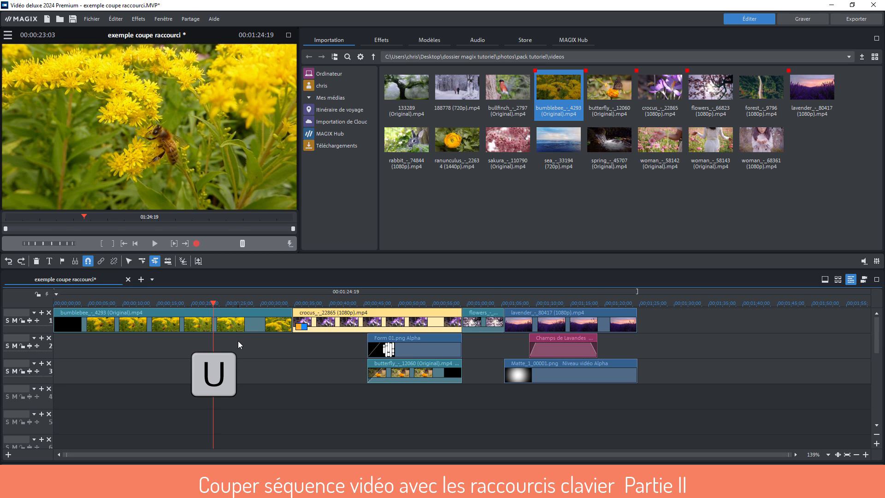
{"action": "key", "text": "u"}
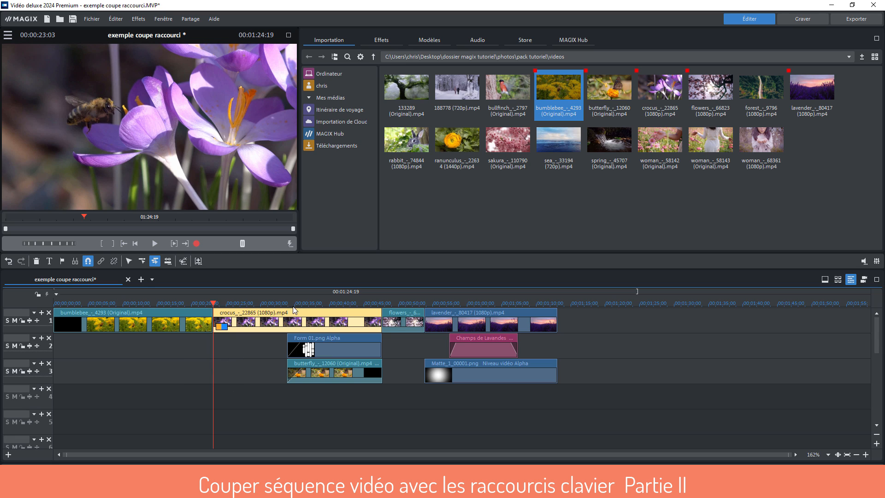
{"action": "left_click", "coordinate": [390, 323]}
{"action": "key", "text": "Delete"}
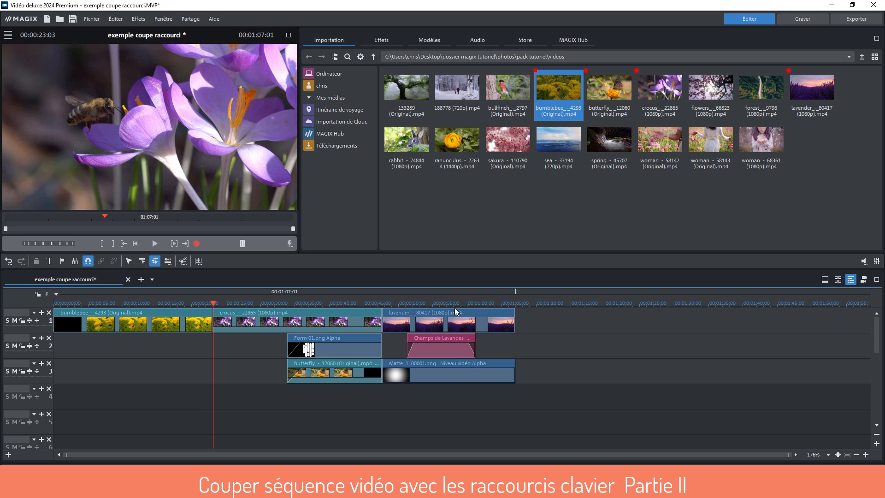
Try cutting off the end of the lavender clip from 00:01:02:23, undo the cut, and clear the selection.
{"action": "left_click", "coordinate": [486, 302]}
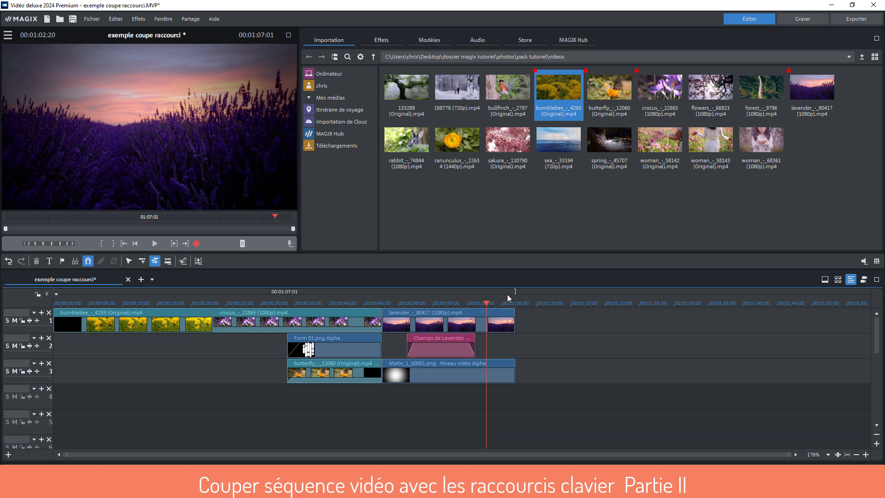
{"action": "left_click", "coordinate": [500, 302]}
{"action": "left_click", "coordinate": [490, 310]}
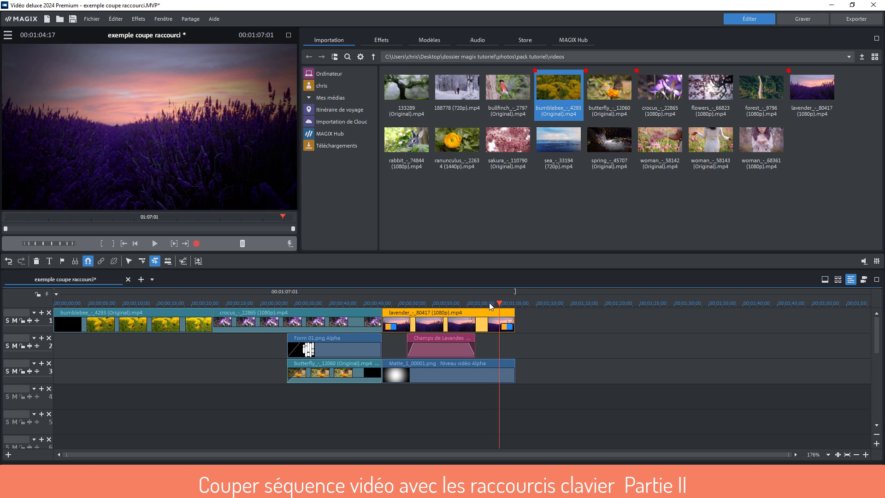
{"action": "left_click", "coordinate": [487, 303]}
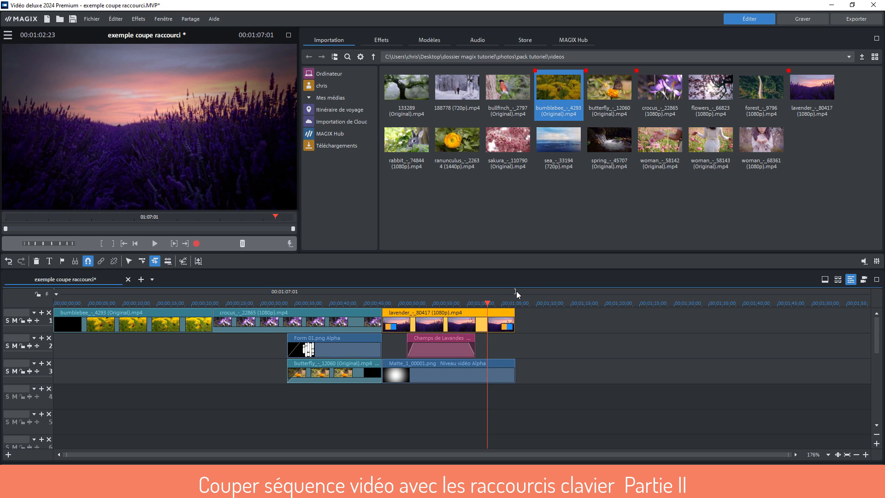
{"action": "key", "text": "u"}
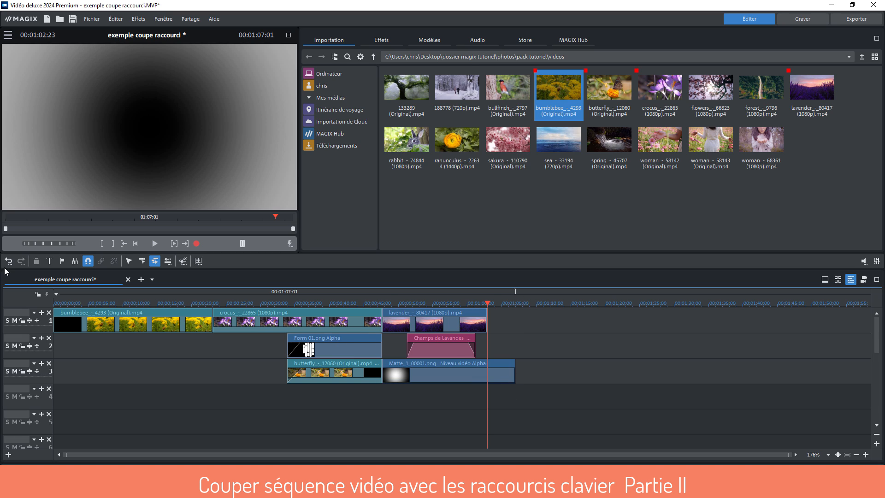
{"action": "key", "text": "ctrl+z"}
{"action": "left_click", "coordinate": [518, 417]}
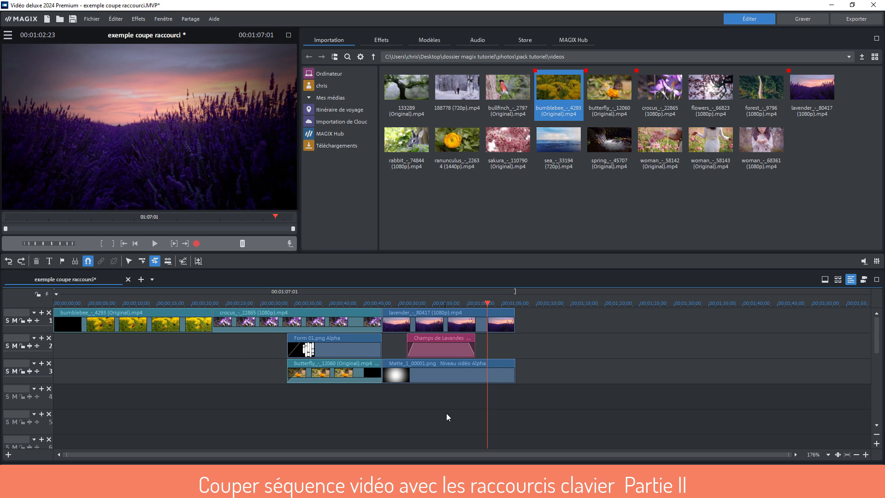
Group the lavender clip with the Champs de Lavandes title and Matte_1_00001.png, and cut off the group's end at the playhead.
{"action": "left_click_drag", "start_coordinate": [446, 413], "coordinate": [449, 315]}
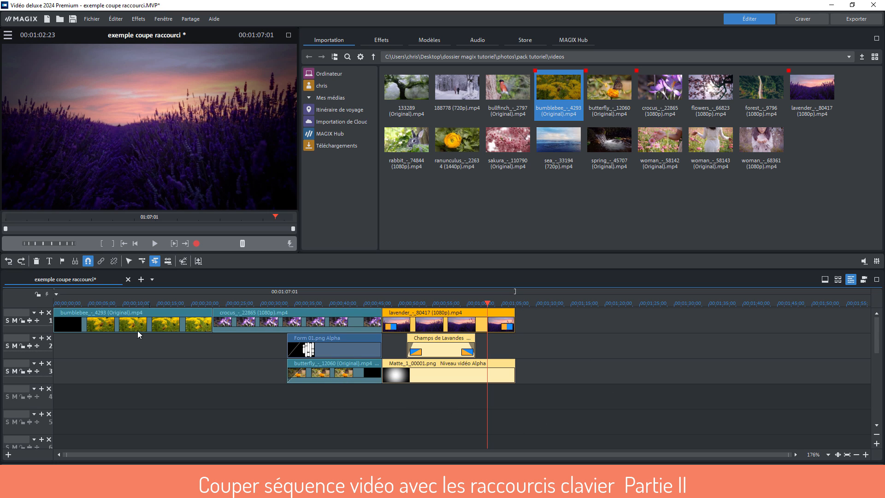
{"action": "left_click", "coordinate": [101, 261]}
{"action": "left_click", "coordinate": [649, 423]}
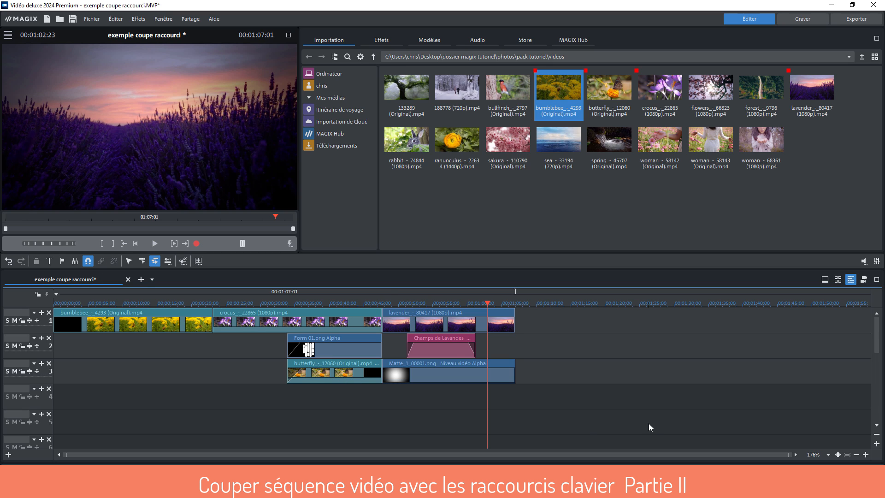
{"action": "left_click", "coordinate": [514, 324]}
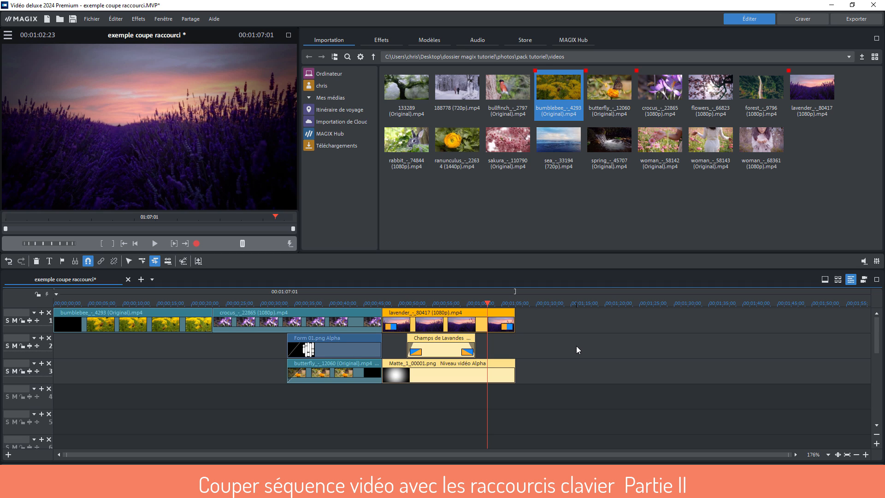
{"action": "key", "text": "h"}
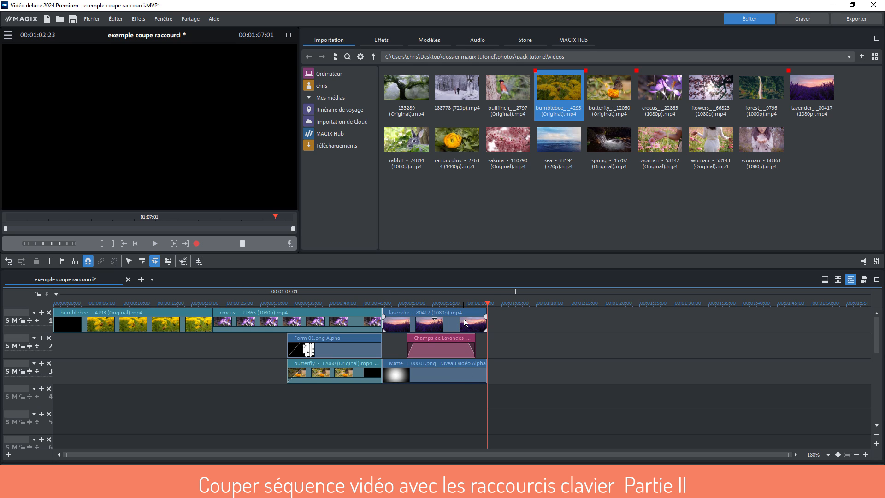
Cut off the start of the crocus clip up to 00:00:33:23 and the start of the bumblebee clip up to 00:00:08:09.
{"action": "left_click_drag", "start_coordinate": [484, 304], "coordinate": [287, 306]}
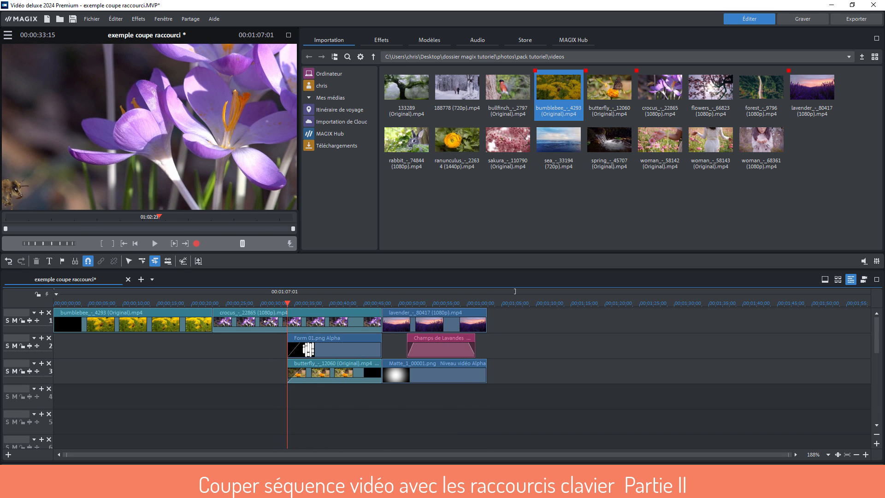
{"action": "left_click", "coordinate": [227, 322]}
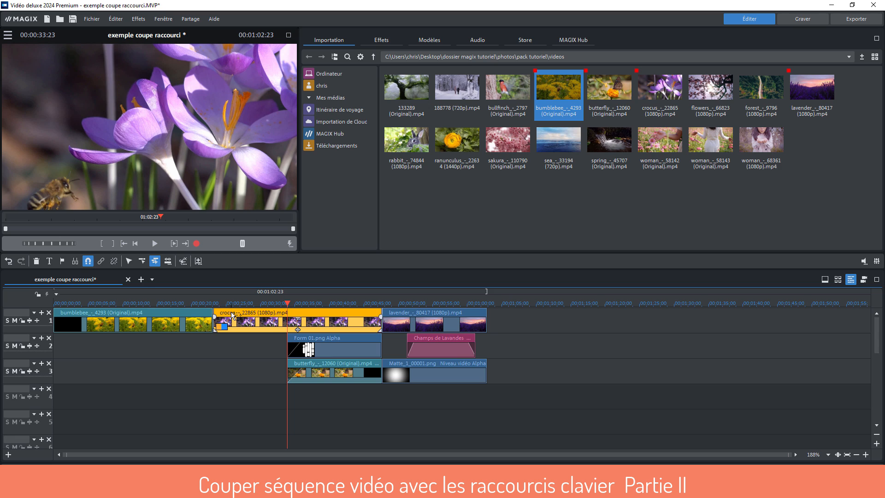
{"action": "key", "text": "z"}
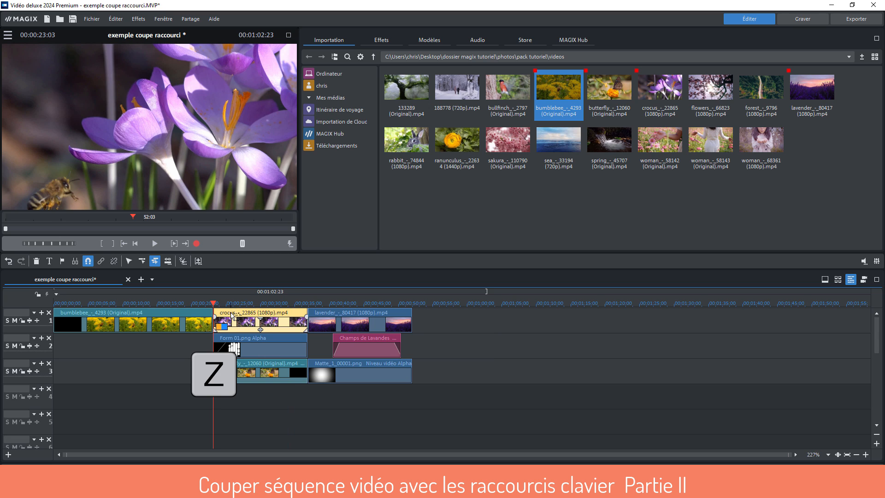
{"action": "left_click", "coordinate": [112, 307]}
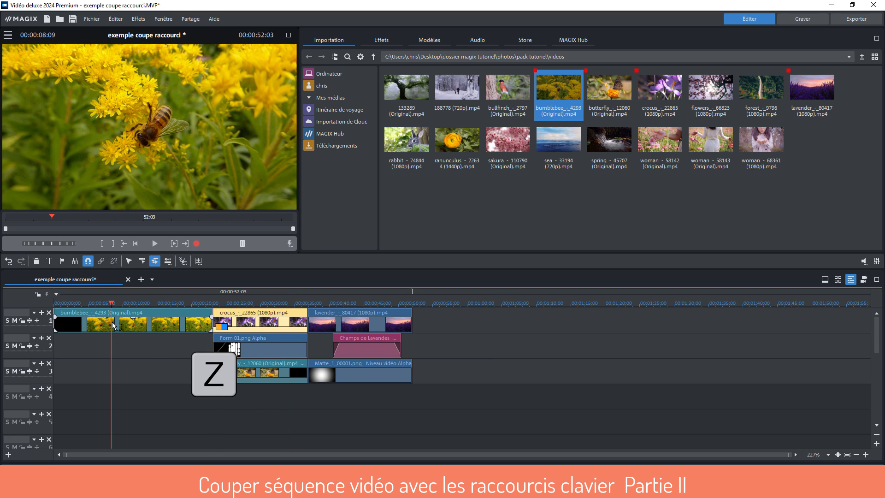
{"action": "key", "text": "z"}
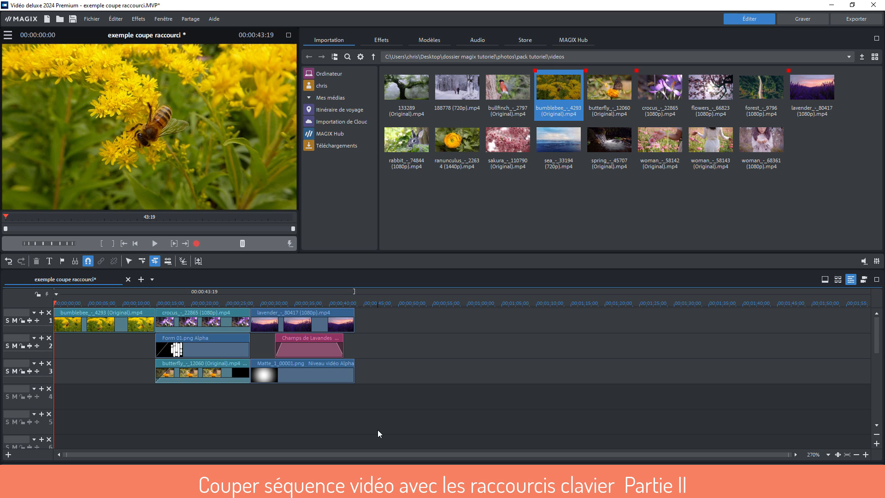
In single-object mouse mode, move the lavender group about 15 seconds along the timeline and back against the crocus clip, and deselect it.
{"action": "left_click", "coordinate": [128, 262]}
{"action": "left_click_drag", "start_coordinate": [331, 369], "coordinate": [433, 369]}
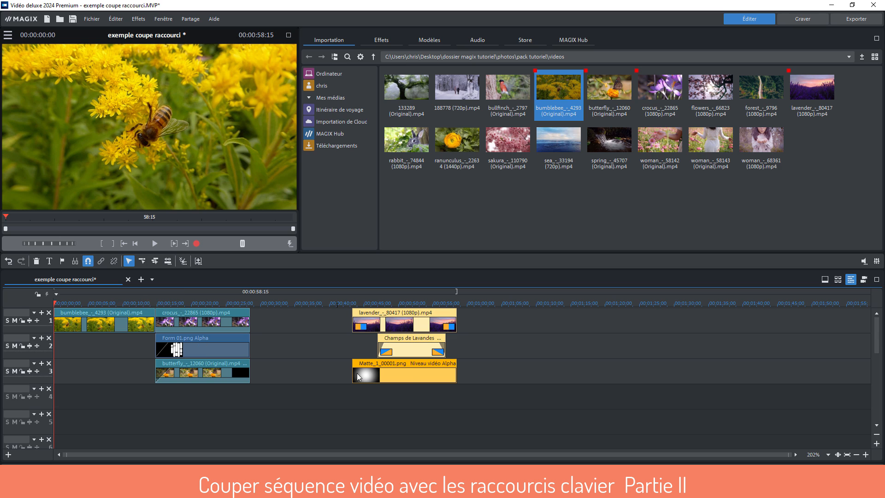
{"action": "left_click_drag", "start_coordinate": [405, 368], "coordinate": [303, 369]}
{"action": "left_click", "coordinate": [310, 389]}
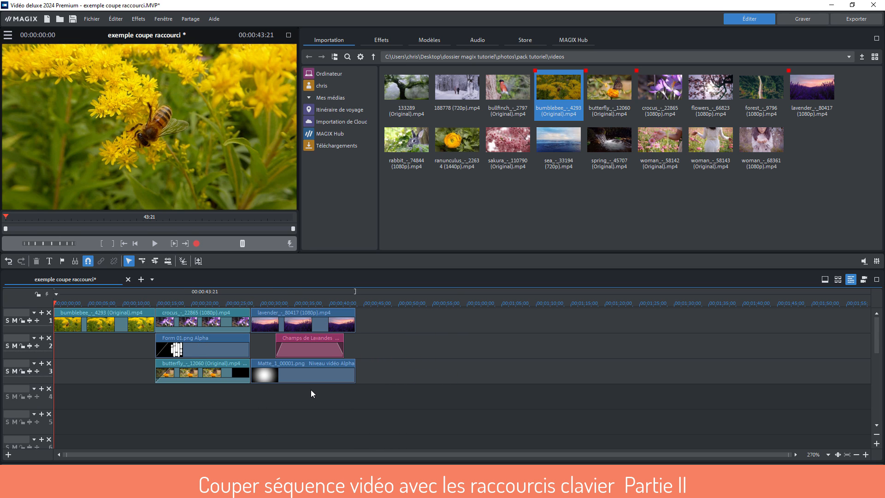
Ungroup the lavender clip, the Champs de Lavandes title and the Matte_1_00001.png clip, and clear the selection.
{"action": "left_click", "coordinate": [302, 368]}
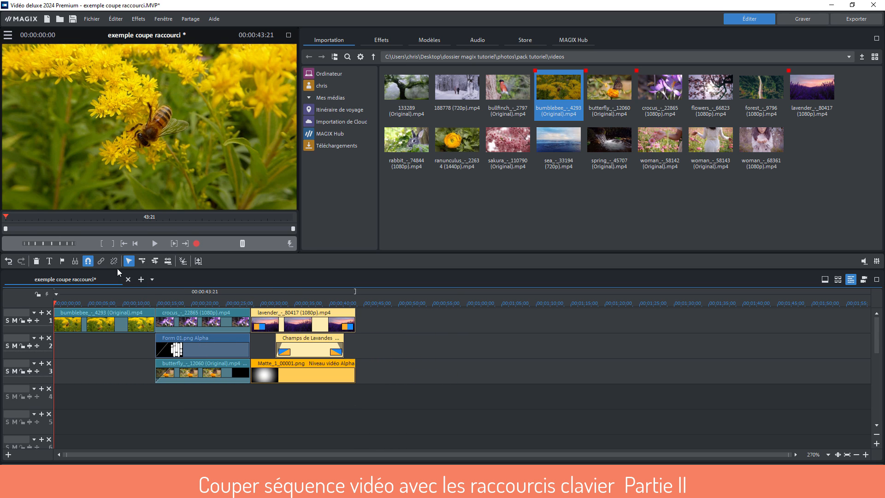
{"action": "left_click", "coordinate": [114, 261]}
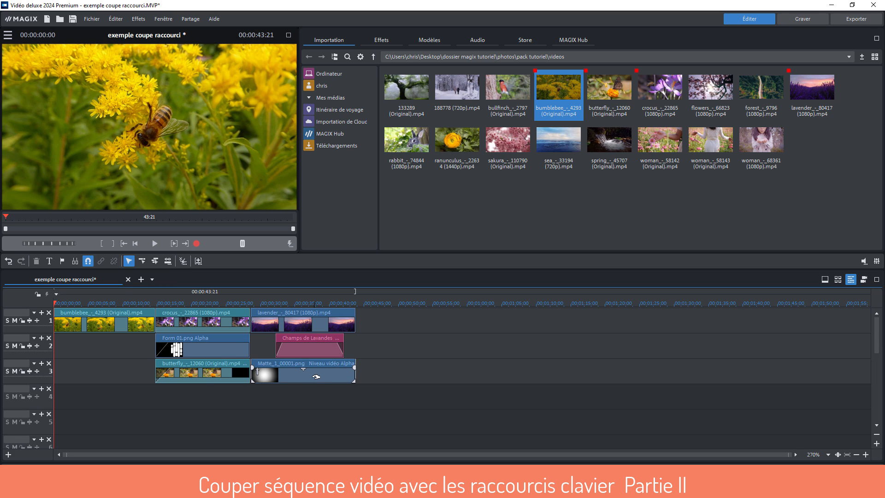
{"action": "mouse_move", "coordinate": [314, 375]}
{"action": "left_mouse_down"}
{"action": "mouse_move", "coordinate": [559, 376]}
{"action": "mouse_move", "coordinate": [313, 380]}
{"action": "left_mouse_up"}
{"action": "left_click", "coordinate": [305, 448]}
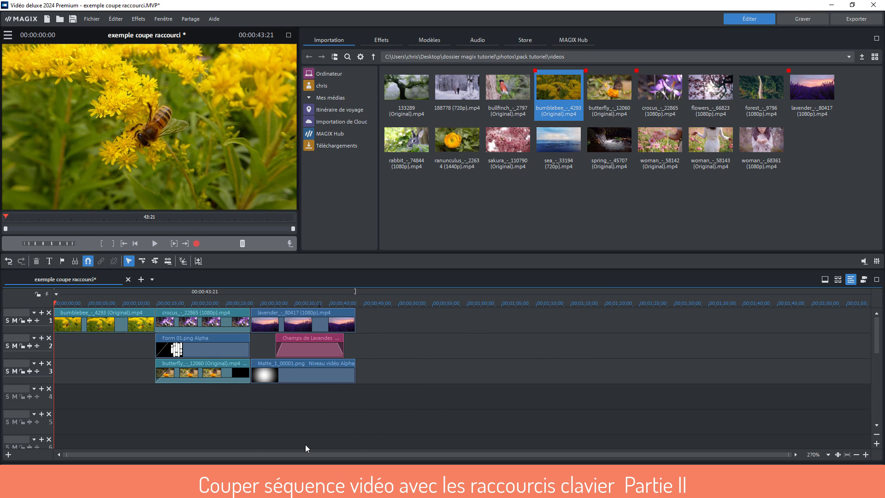
Try the all-tracks mouse mode on the bumblebee clip, switch to single-track mode, and clear the selection.
{"action": "left_click", "coordinate": [155, 261]}
{"action": "left_click", "coordinate": [122, 322]}
{"action": "left_click_drag", "start_coordinate": [122, 322], "coordinate": [73, 329]}
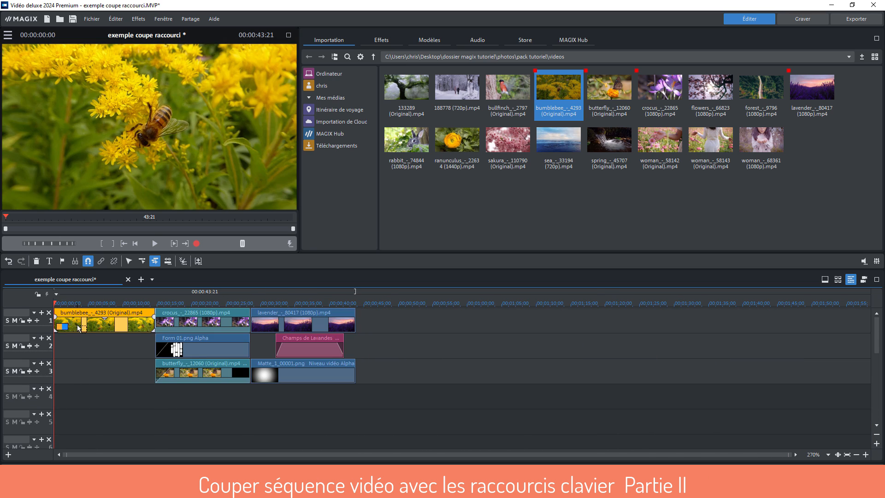
{"action": "mouse_move", "coordinate": [319, 322]}
{"action": "left_mouse_down"}
{"action": "mouse_move", "coordinate": [562, 322]}
{"action": "mouse_move", "coordinate": [551, 337]}
{"action": "mouse_move", "coordinate": [415, 314]}
{"action": "mouse_move", "coordinate": [265, 314]}
{"action": "mouse_move", "coordinate": [319, 314]}
{"action": "left_mouse_up"}
{"action": "left_click", "coordinate": [462, 372]}
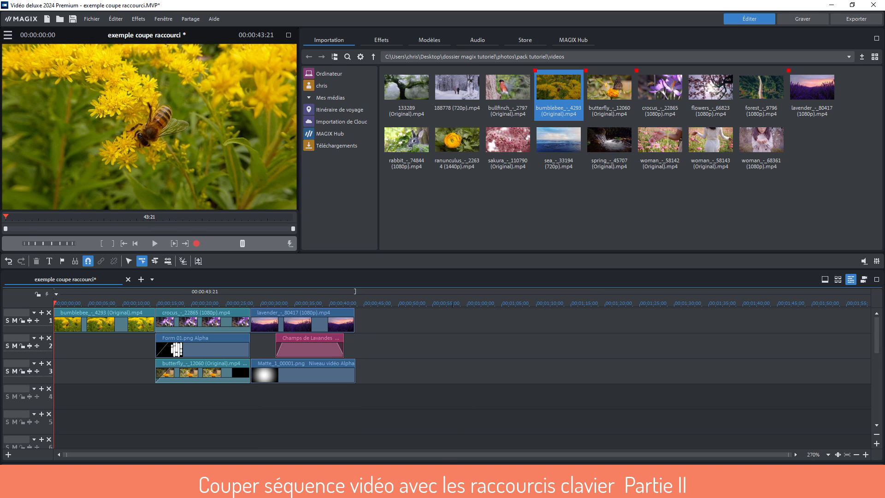